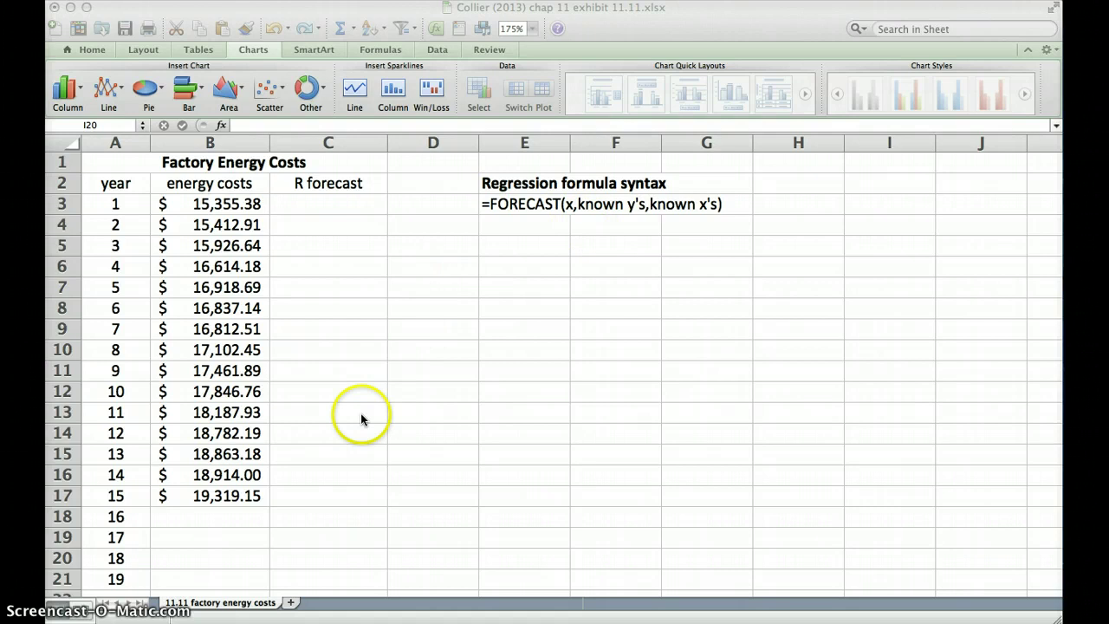
Start a FORECAST formula in cell C21 via the function autocomplete.
click(311, 583)
click(312, 583)
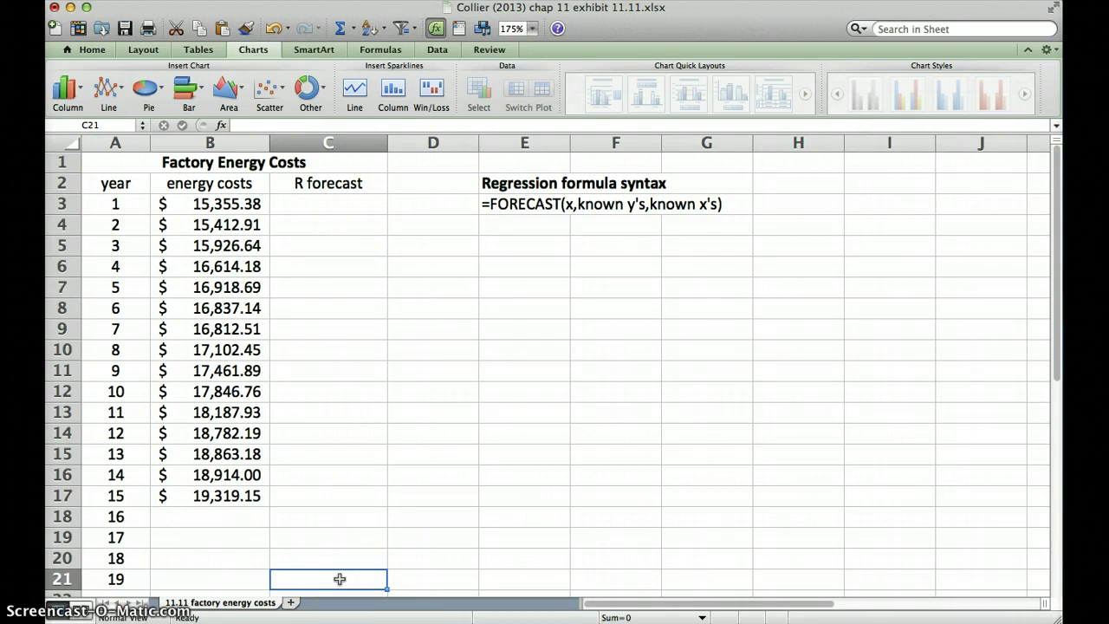
text(=)
click(339, 578)
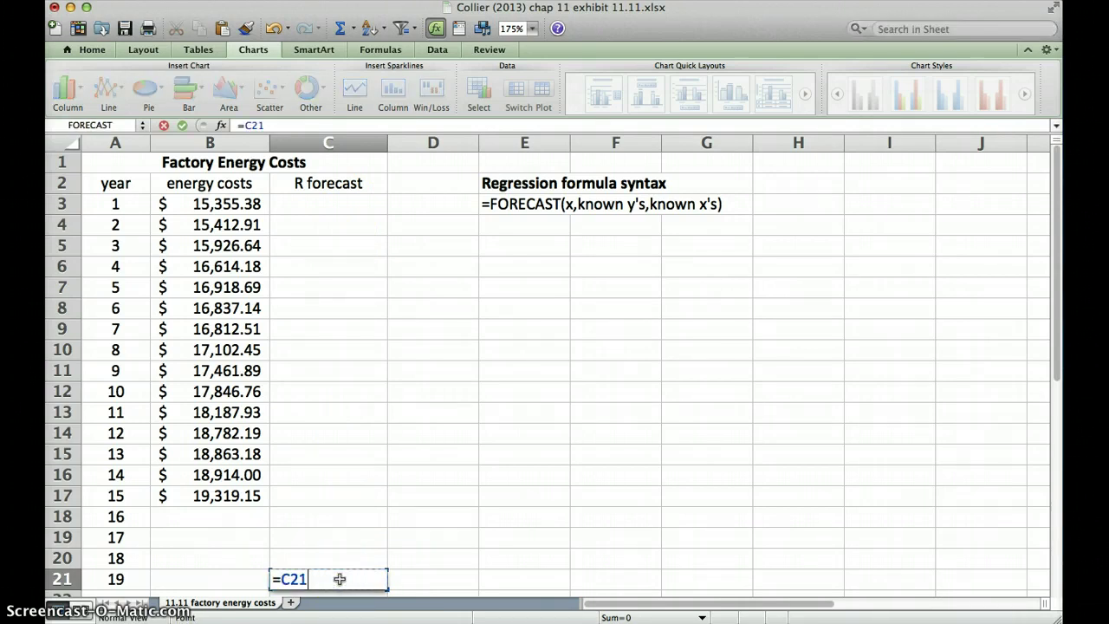
key(BackSpace)
key(BackSpace)
key(BackSpace)
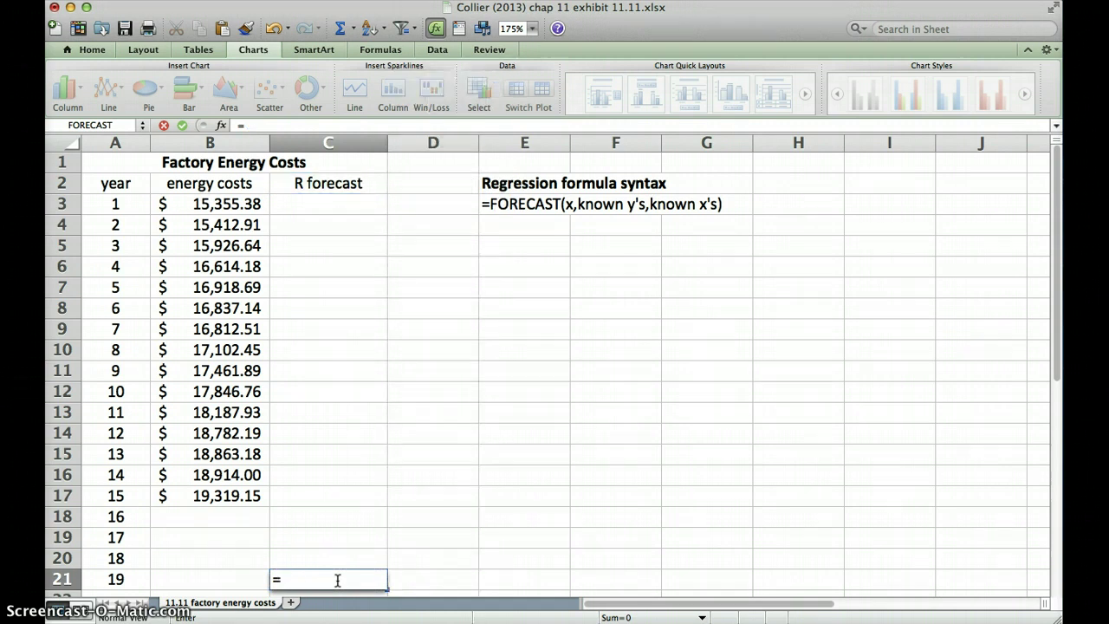
text(for)
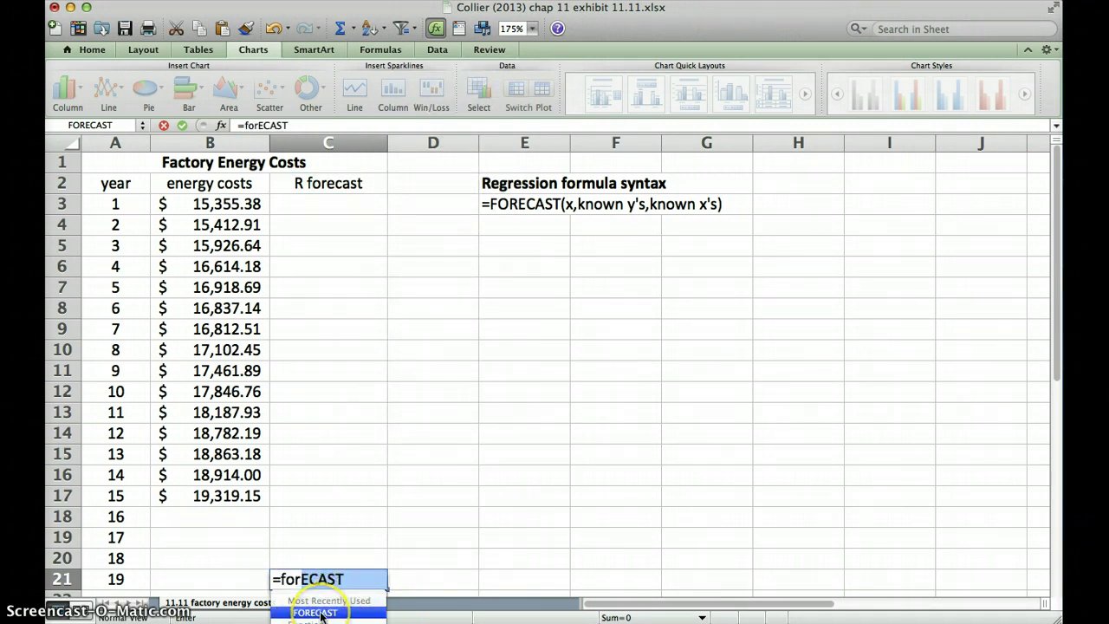
double_click(320, 613)
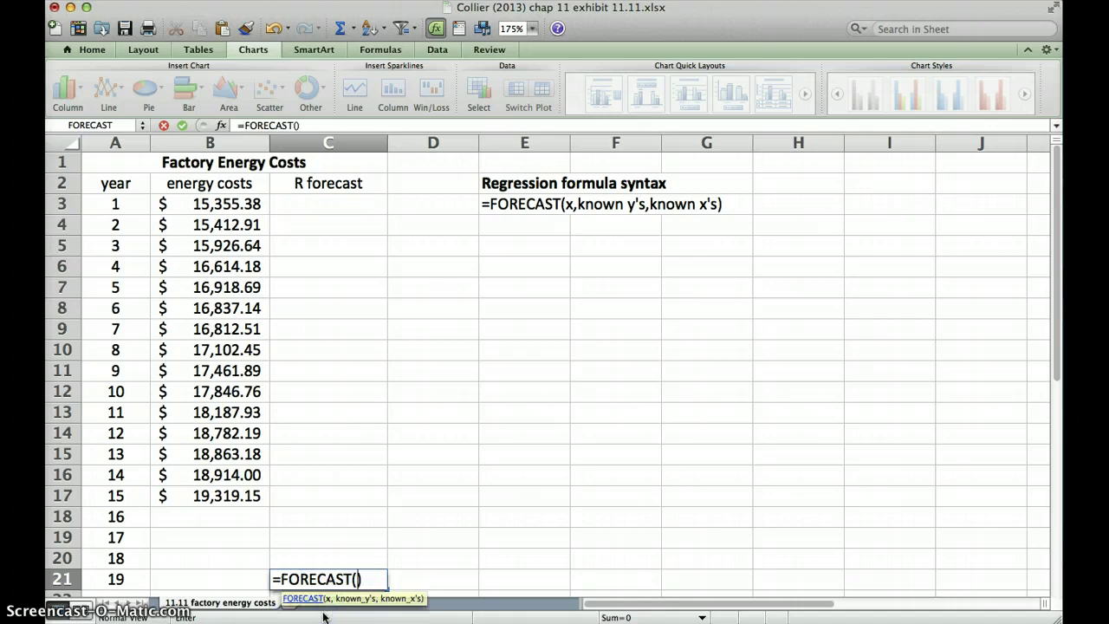
click(317, 560)
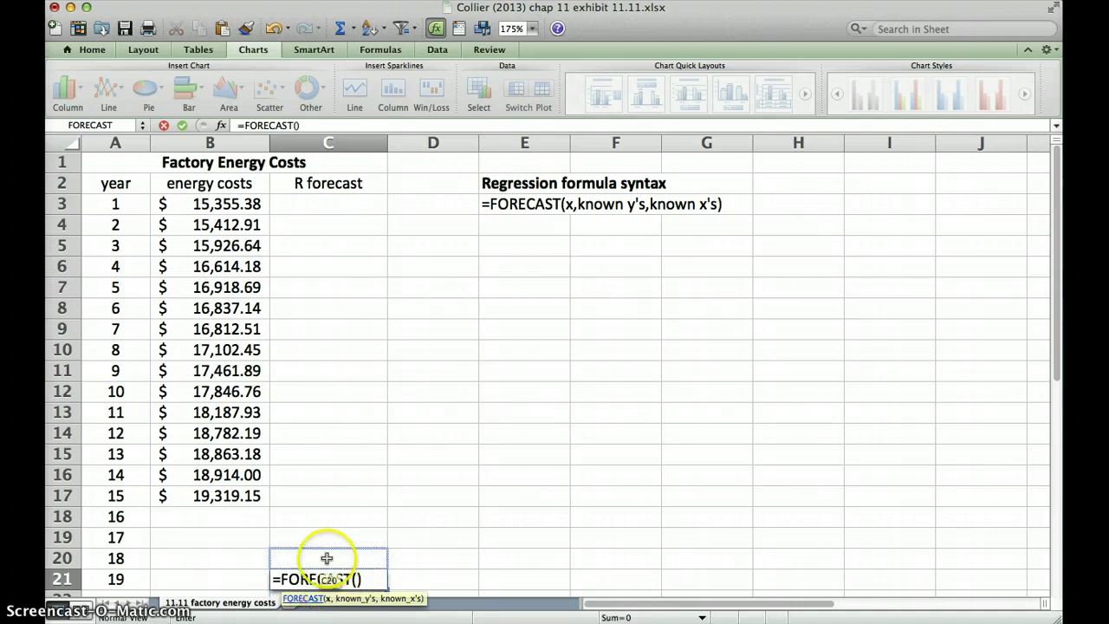
Use A21 as x, B3:B17 as known y's, A3:A17 as known x's, giving $20,444.23.
click(133, 577)
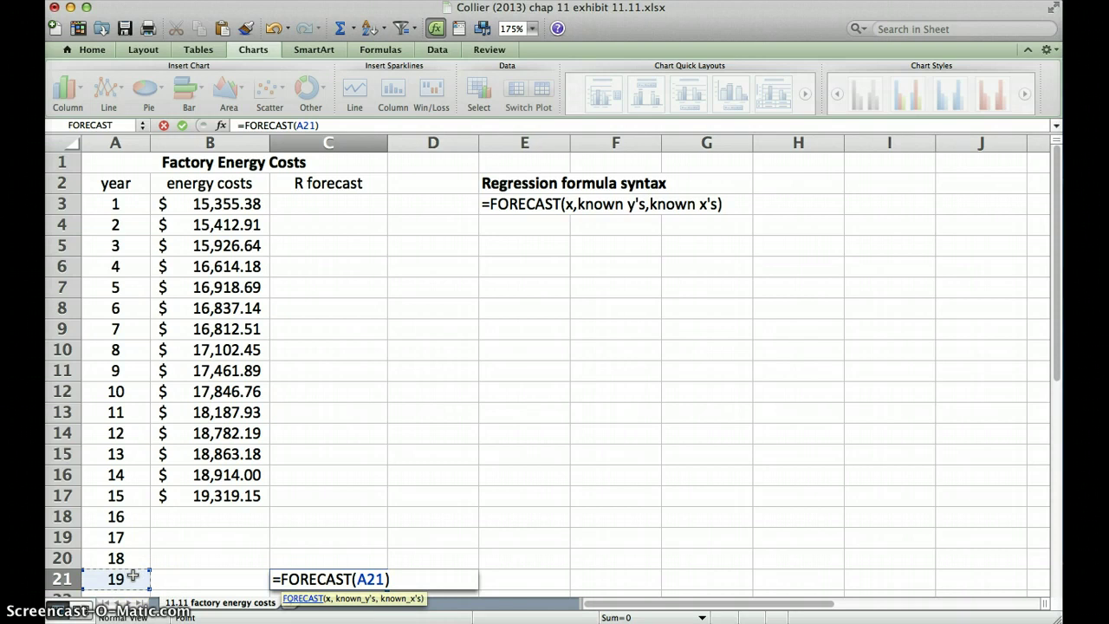
text(,)
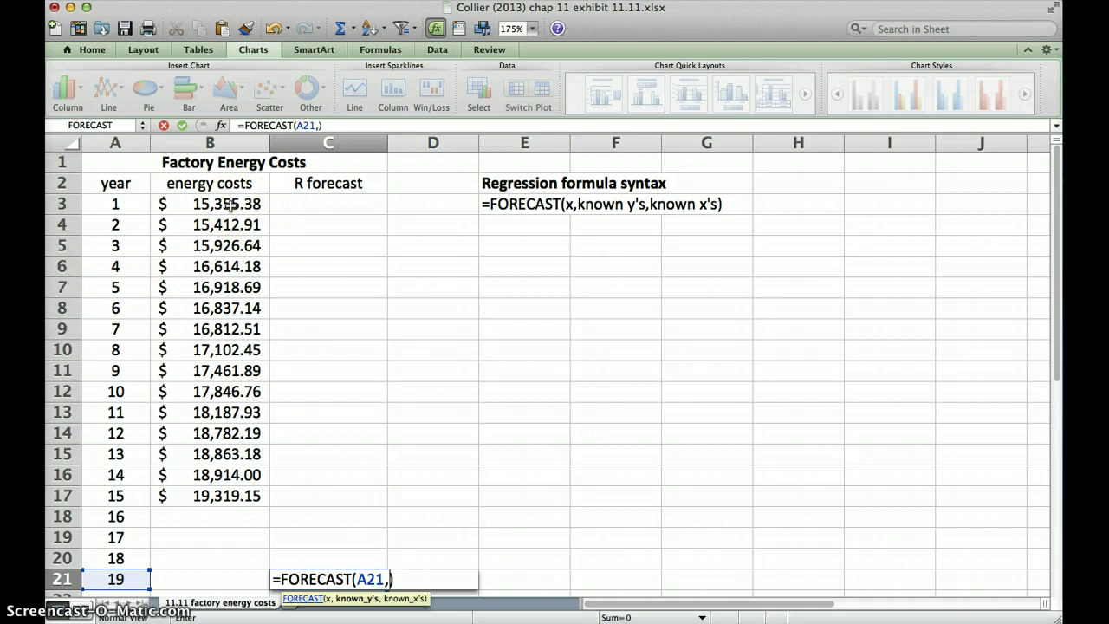
drag(227, 204, 212, 496)
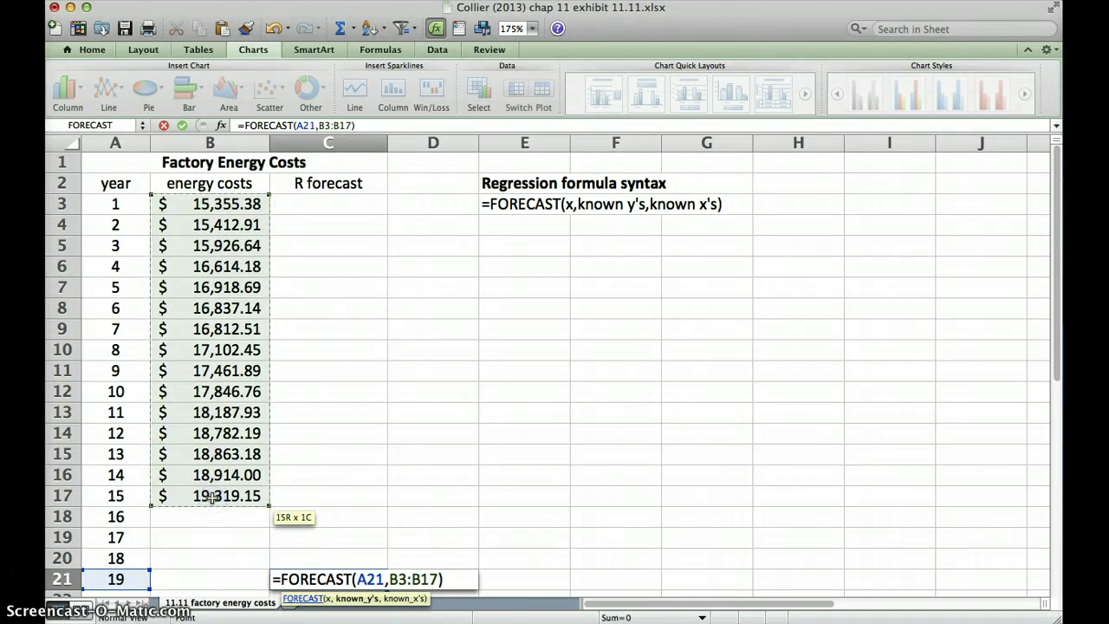
text(,)
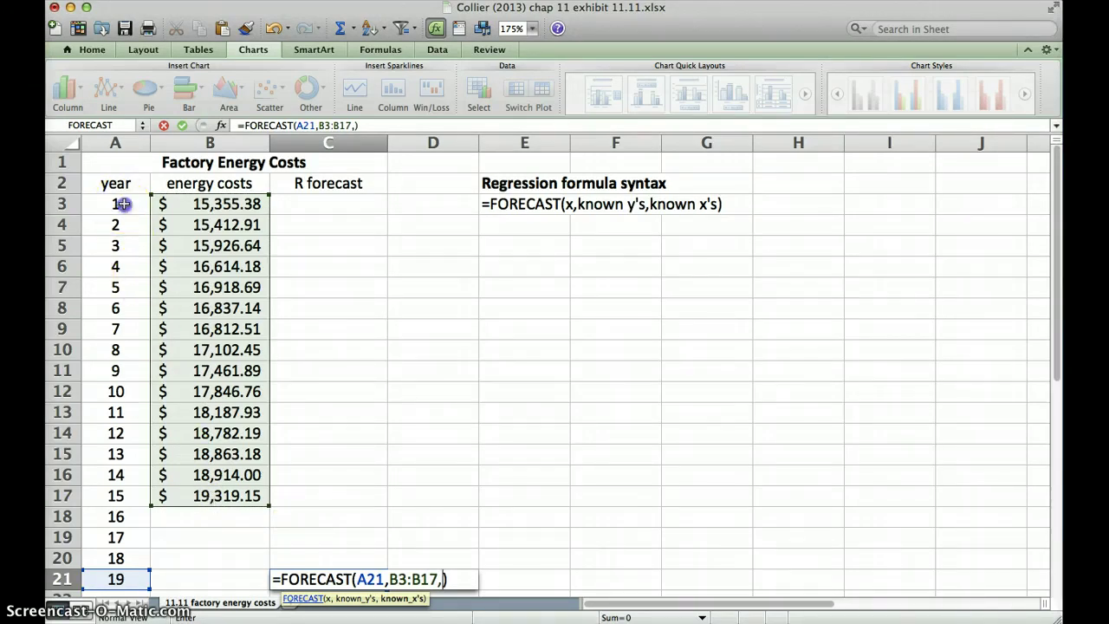
drag(124, 203, 109, 496)
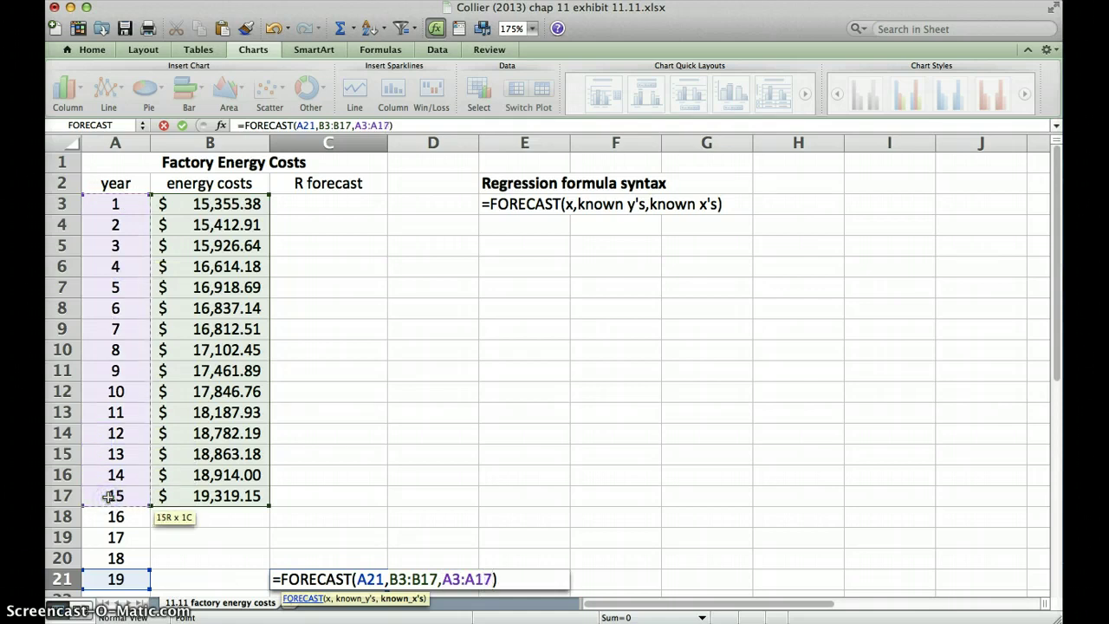
drag(109, 496, 109, 496)
key(Return)
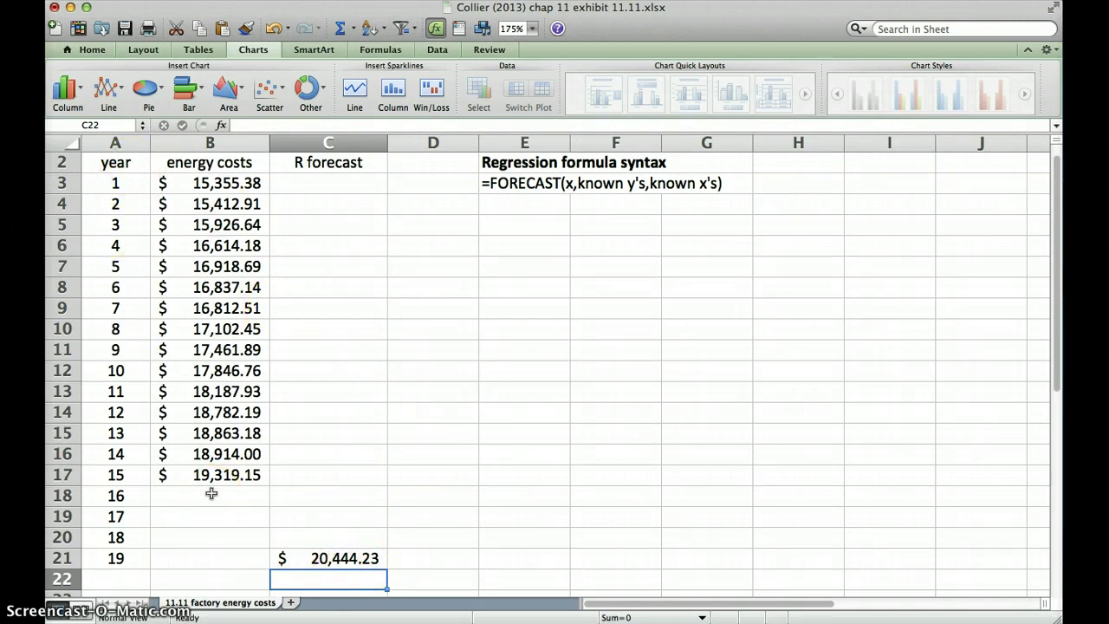
Select A3:B21 and insert a Marked Scatter chart of energy cost against year.
click(132, 183)
drag(132, 183, 213, 557)
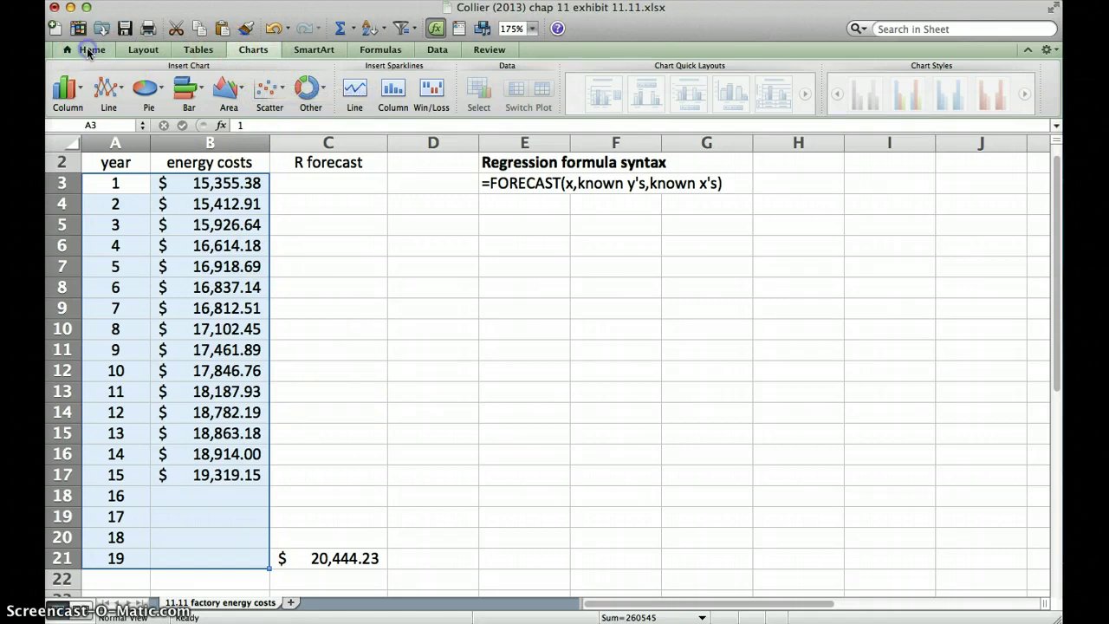
click(254, 50)
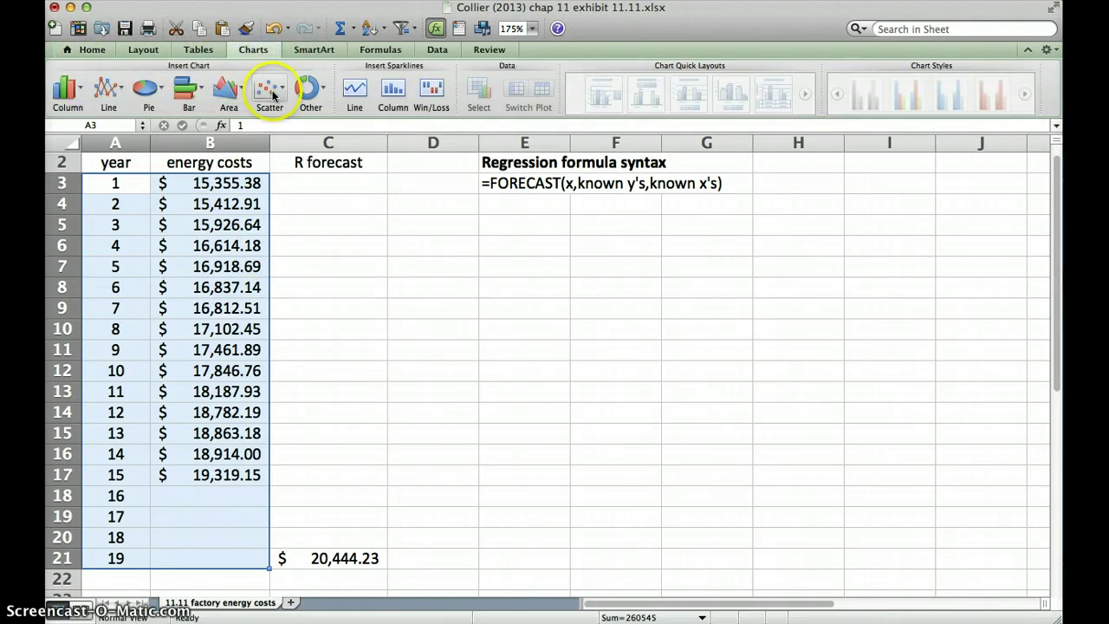
click(271, 91)
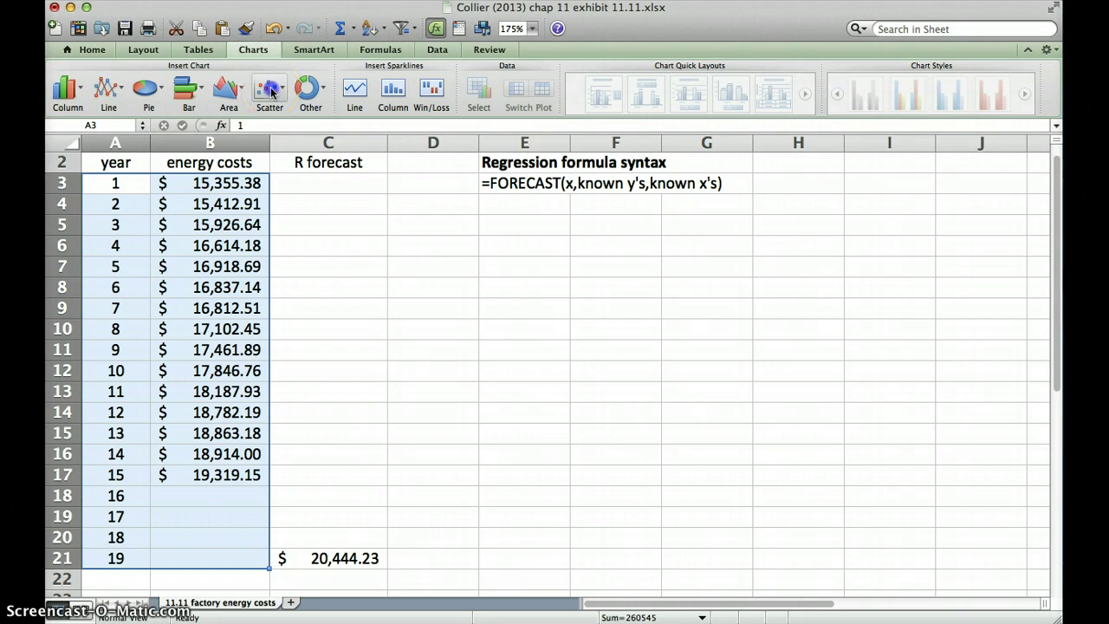
click(208, 178)
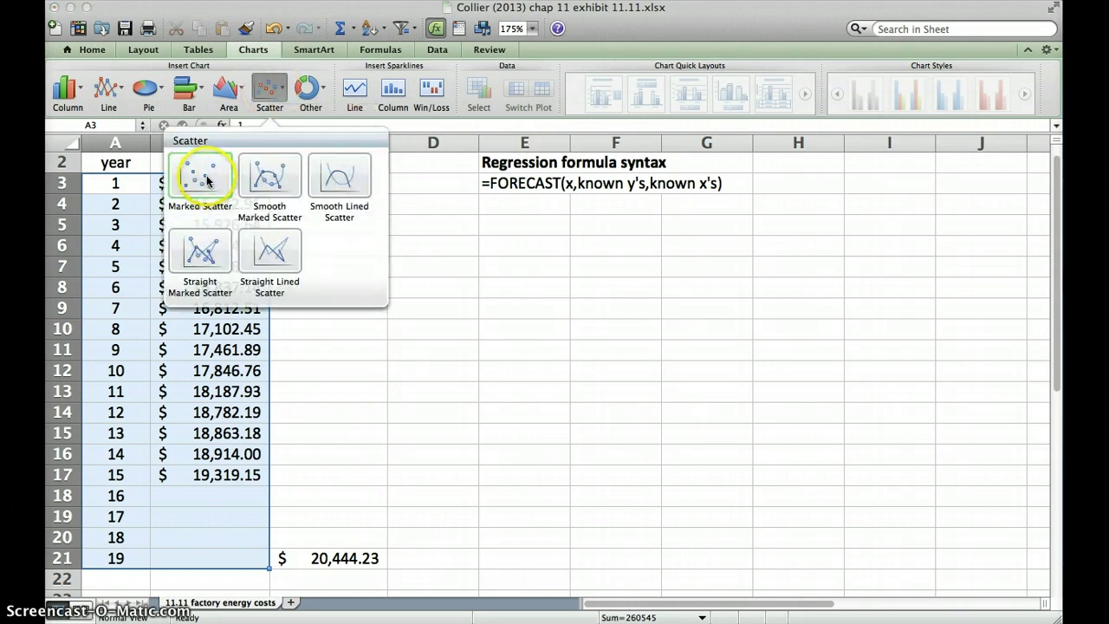
click(355, 280)
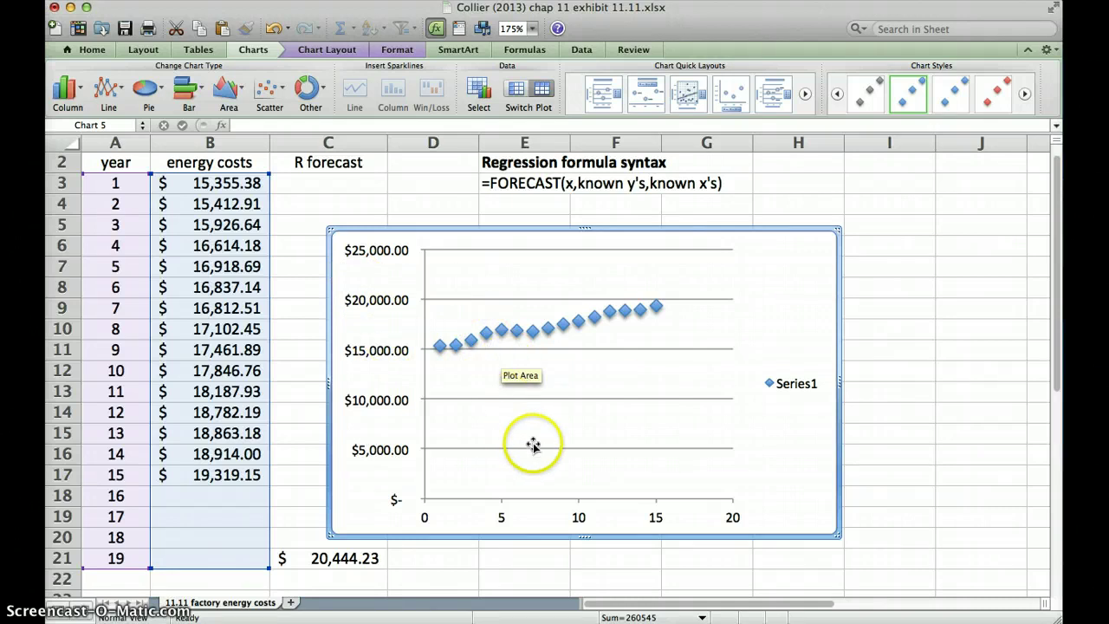
Delete the chart's Series1 legend so only the energy-cost points remain.
click(797, 390)
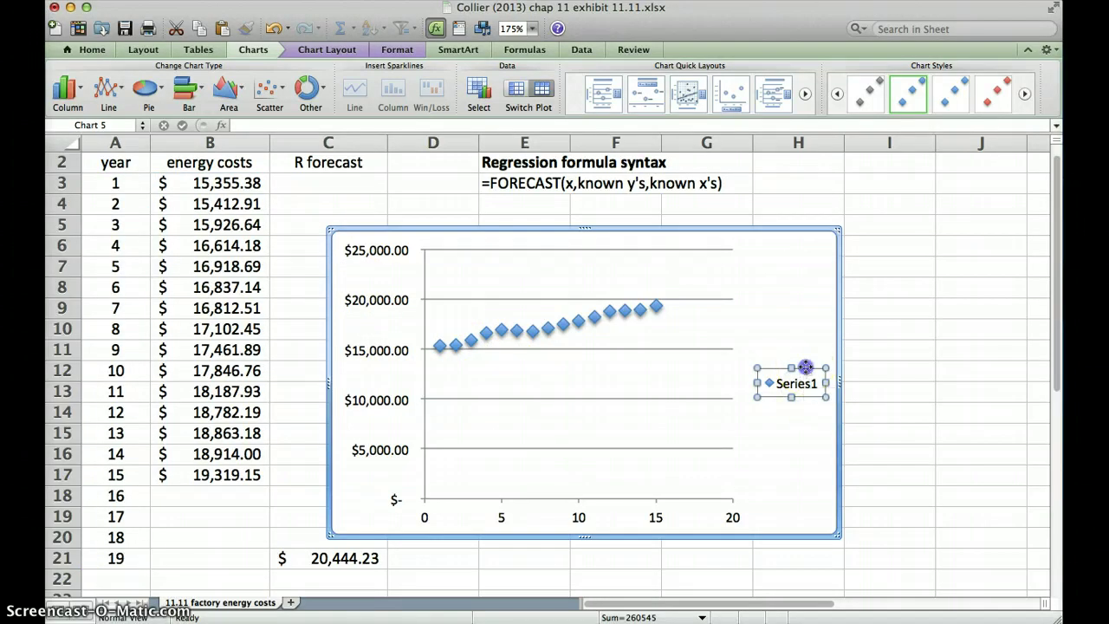
right_click(805, 366)
click(840, 374)
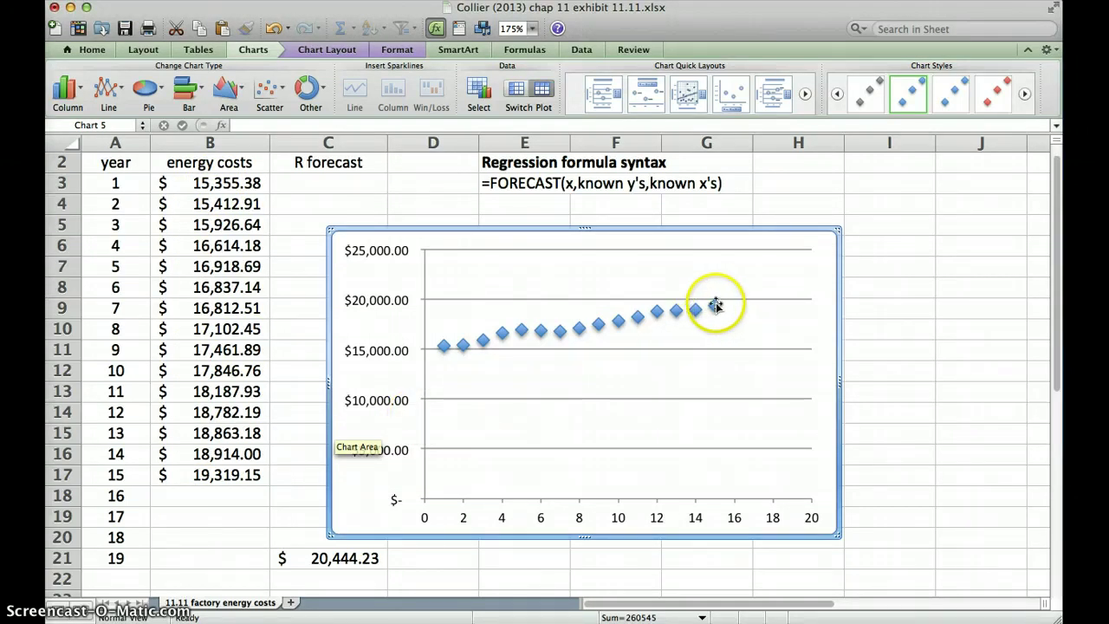
mouse_move(714, 305)
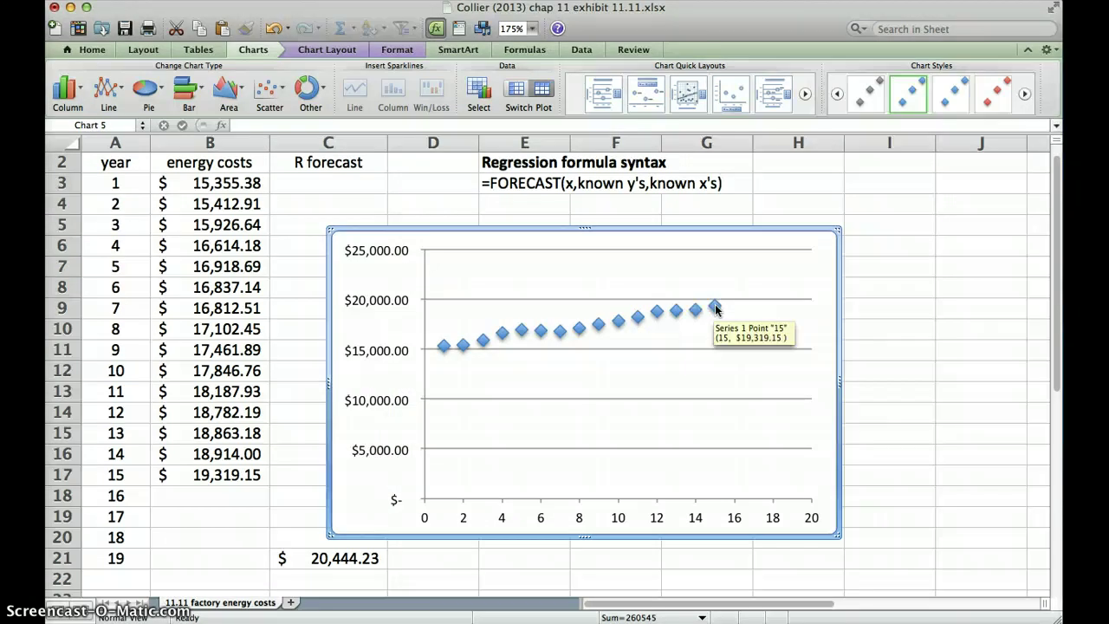
Add a Linear trendline to the data series, showing R² = 0.97062 on the chart.
right_click(715, 308)
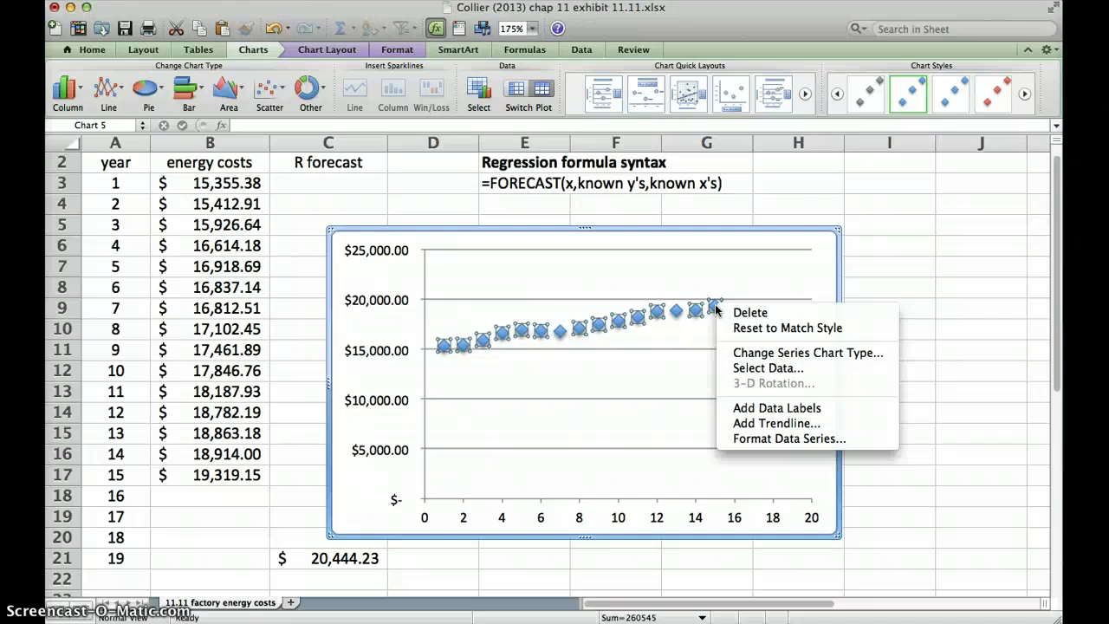
click(749, 424)
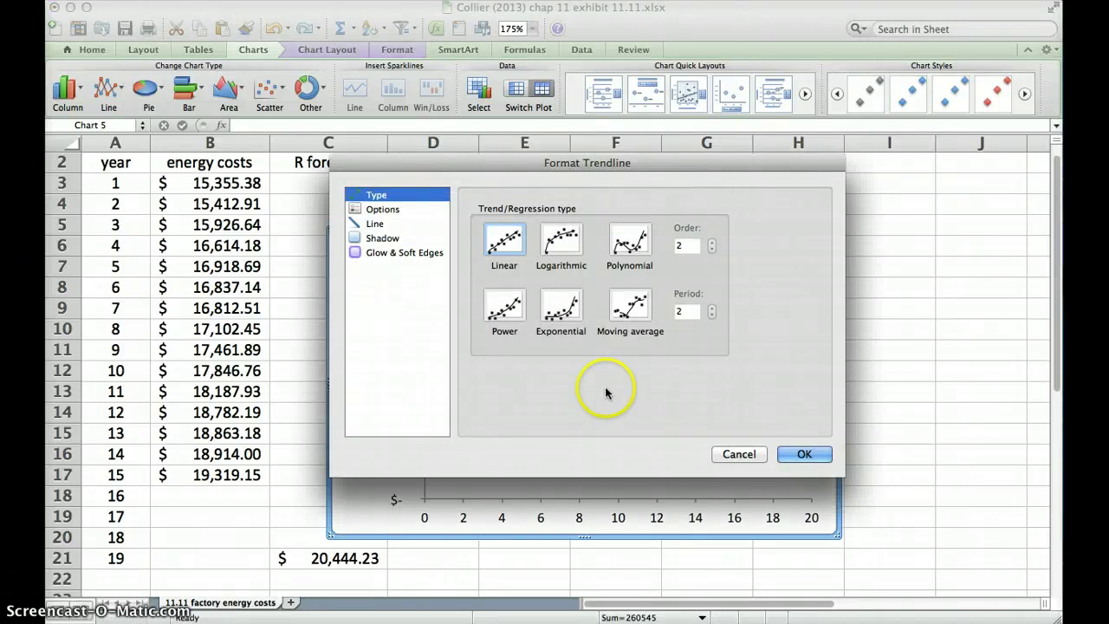
click(384, 210)
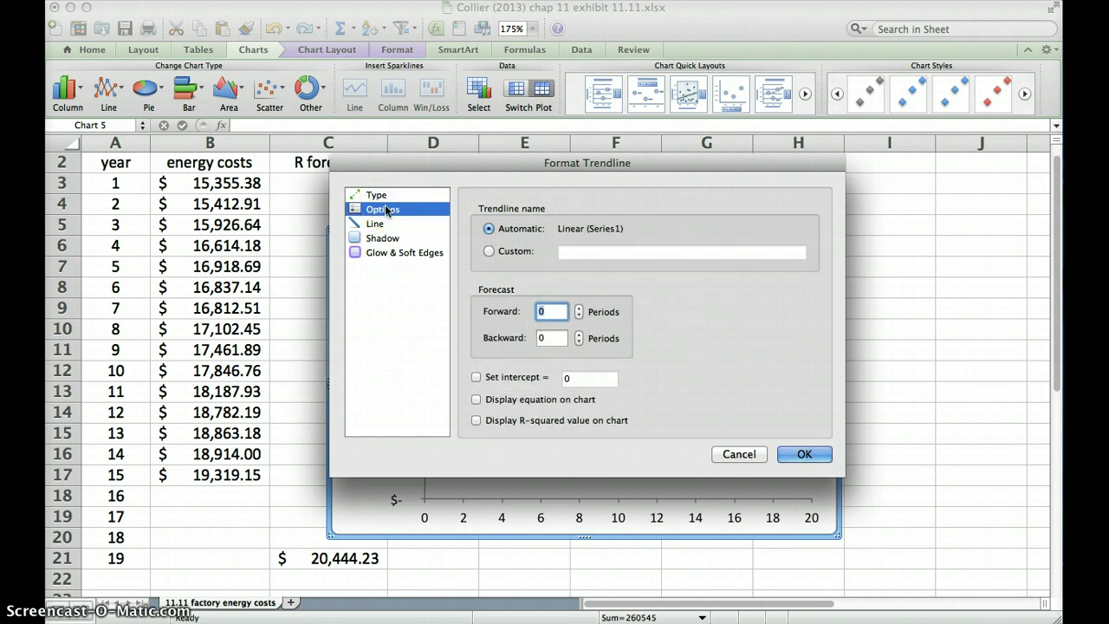
click(476, 421)
click(804, 454)
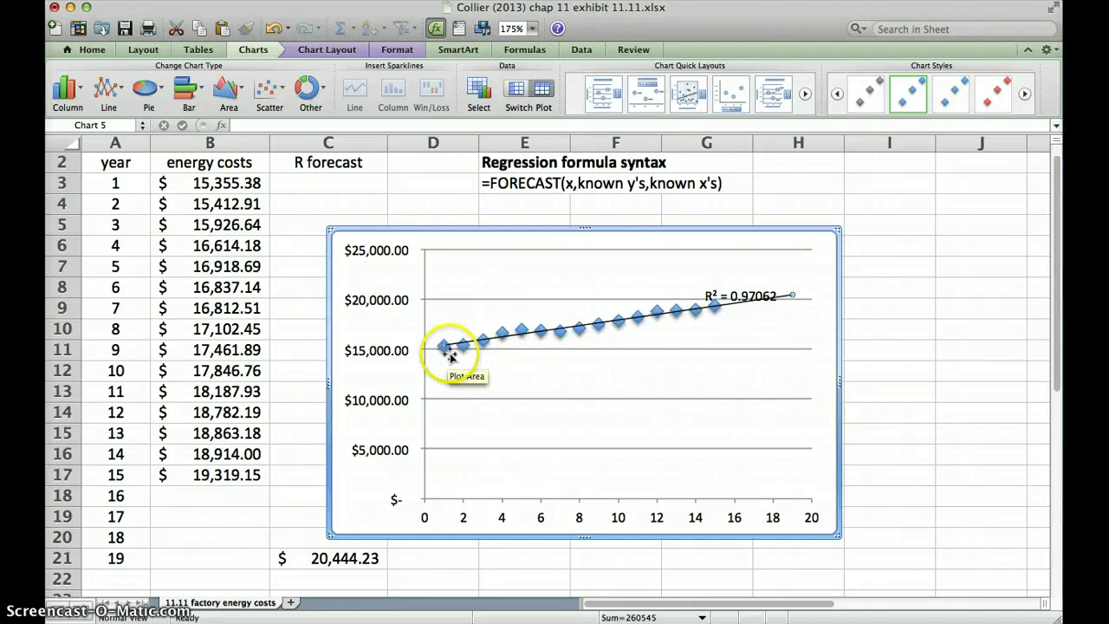
click(490, 333)
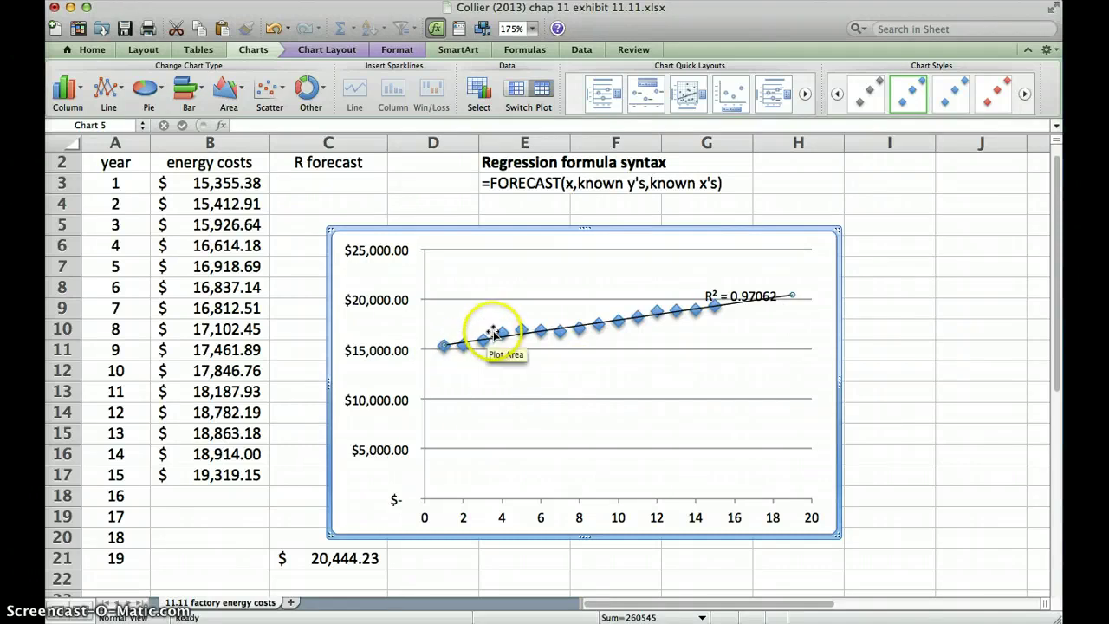
click(779, 309)
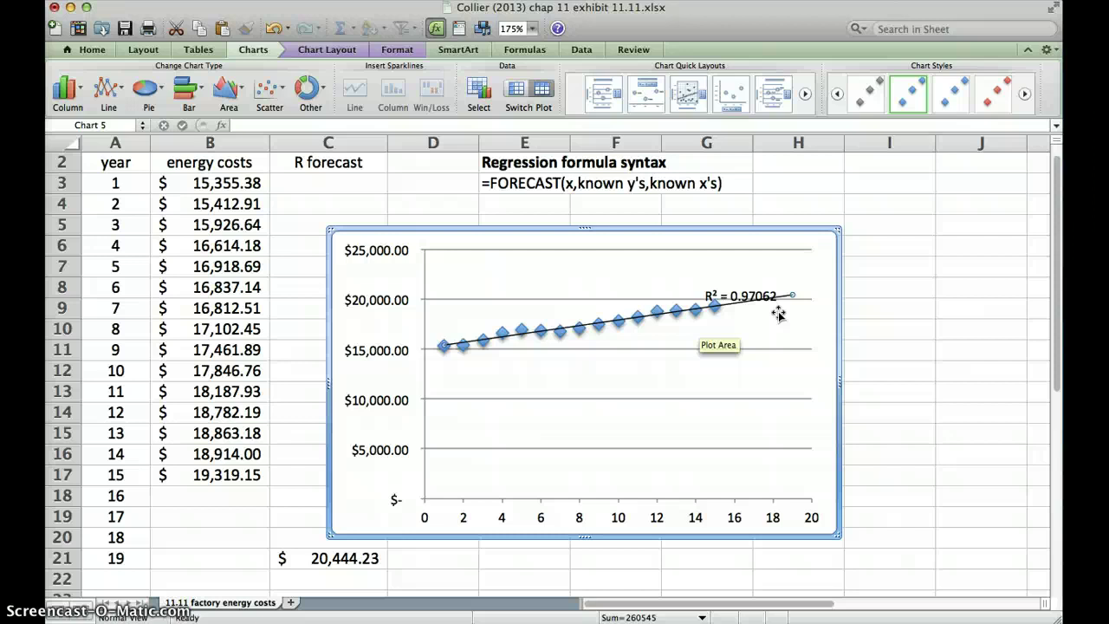
click(761, 310)
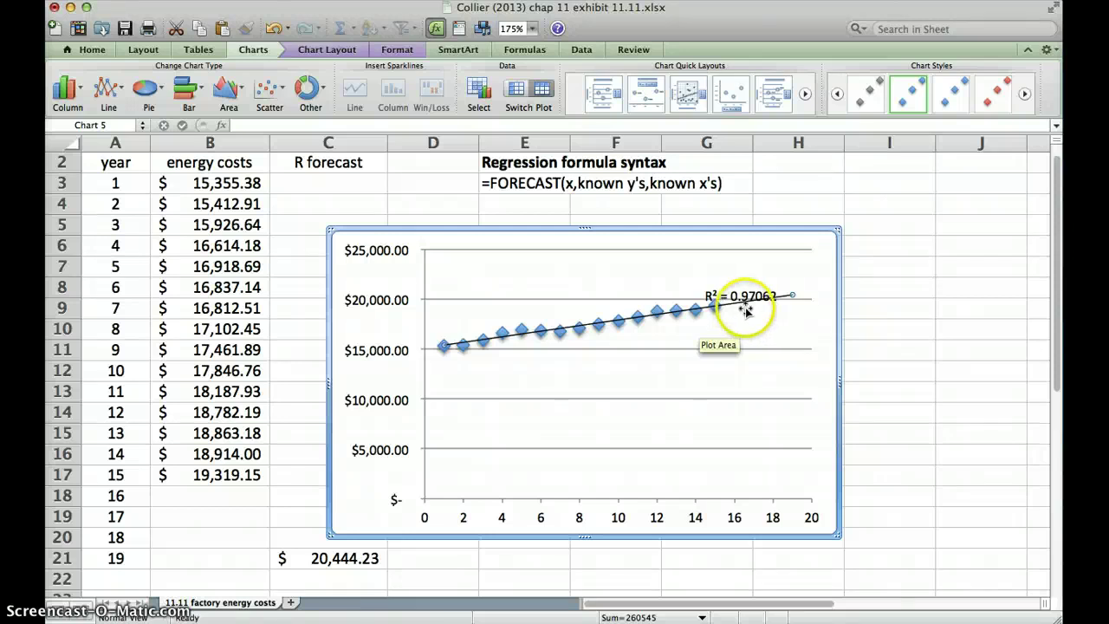